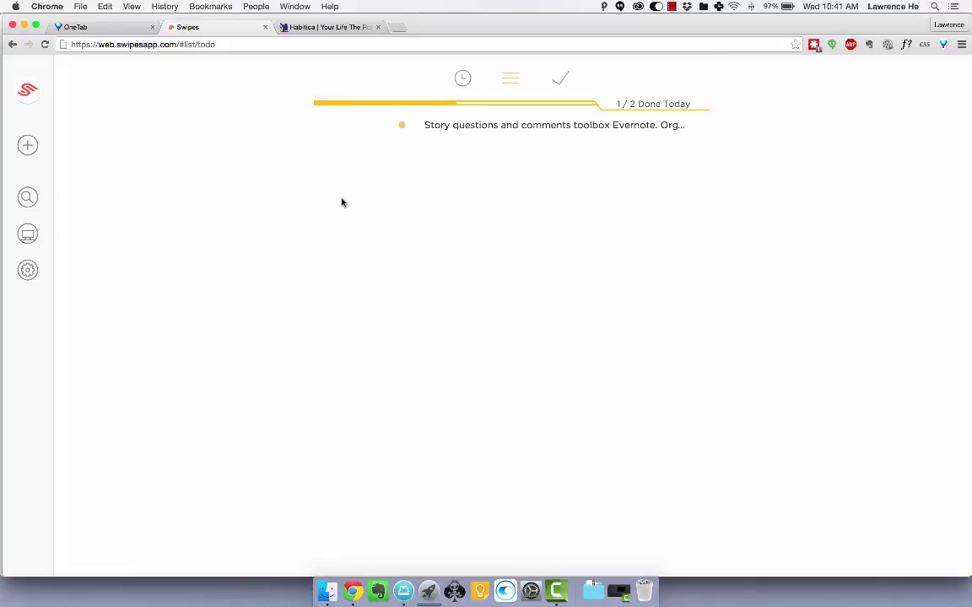
Add a task titled 'brainstorm ideas for new commercial' to Today and close the add panel
key("n")
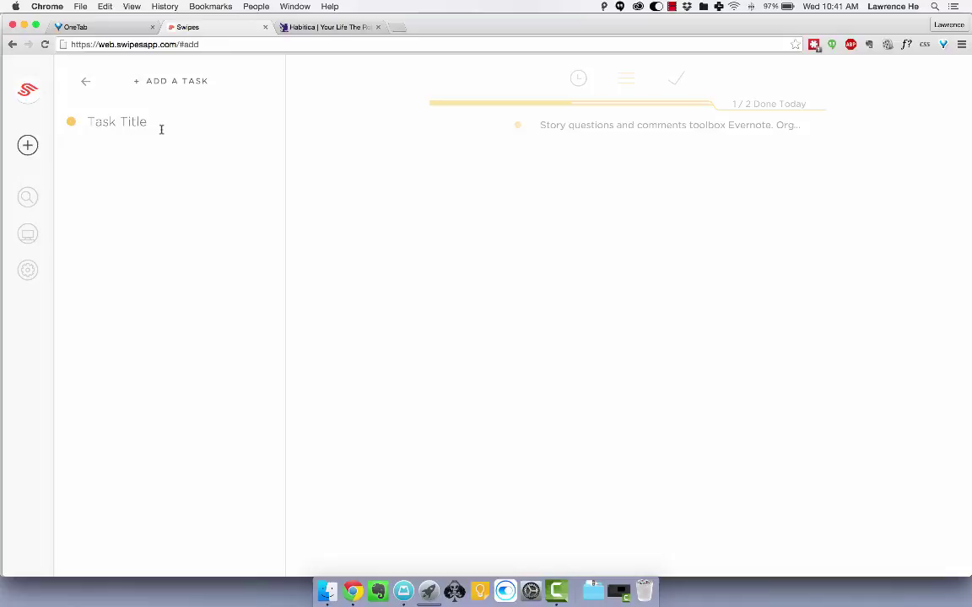
type("brainstorm ideas for new commer")
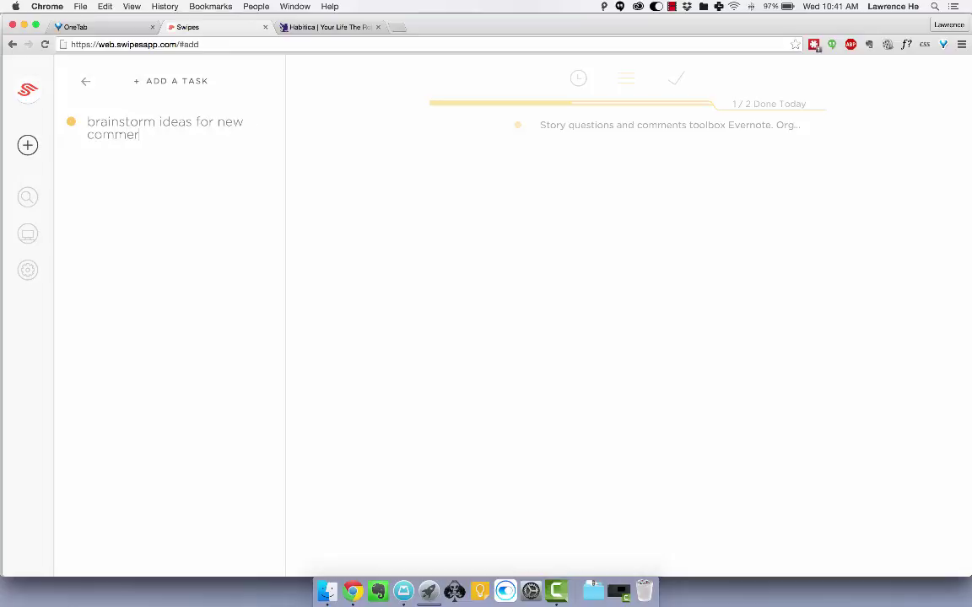
type("cial")
key("Return")
left_click(393, 205)
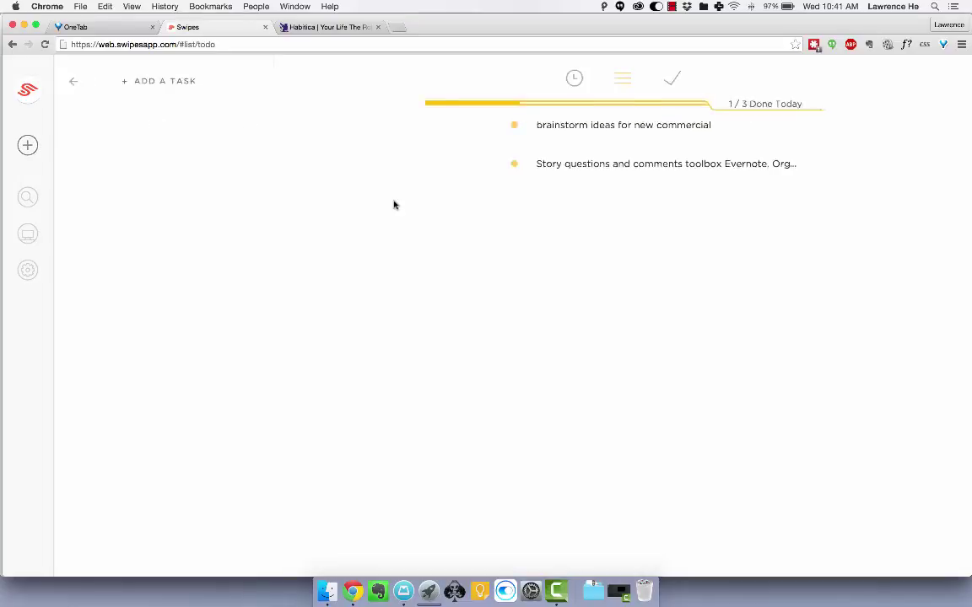
mouse_move(320, 168)
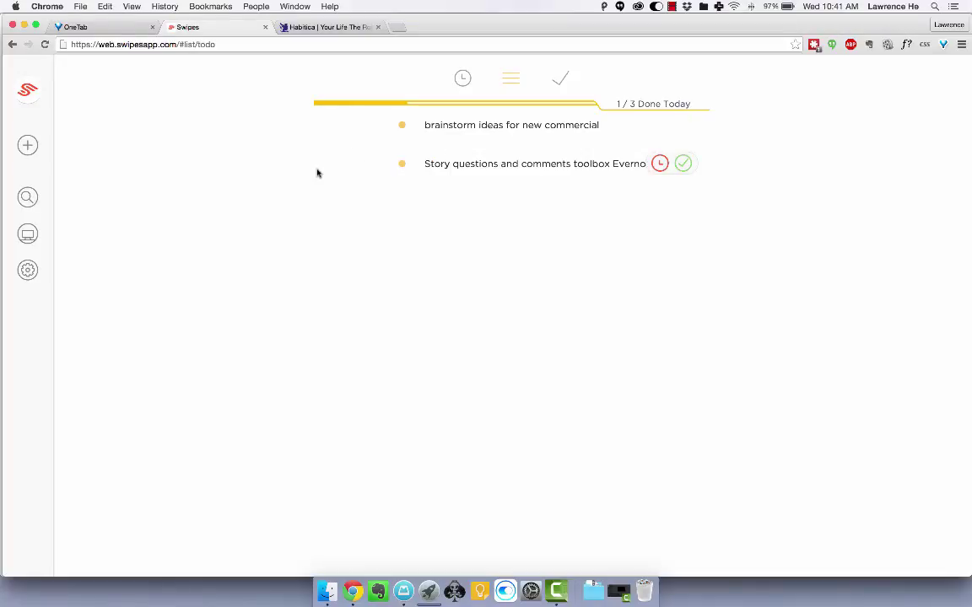
mouse_move(455, 133)
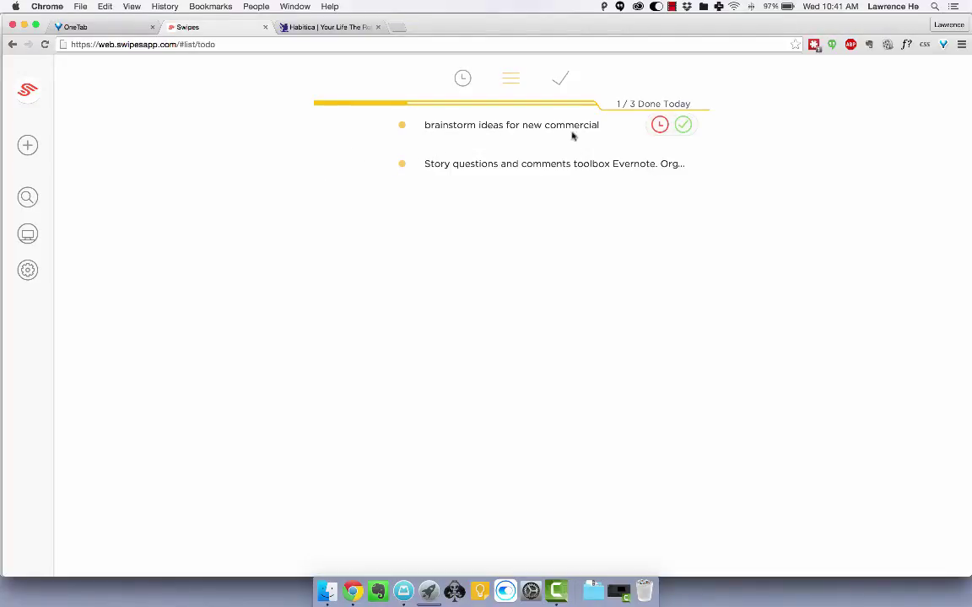
Snooze the brainstorm task to January 2nd, 2016 at 10:00 AM
left_click(658, 126)
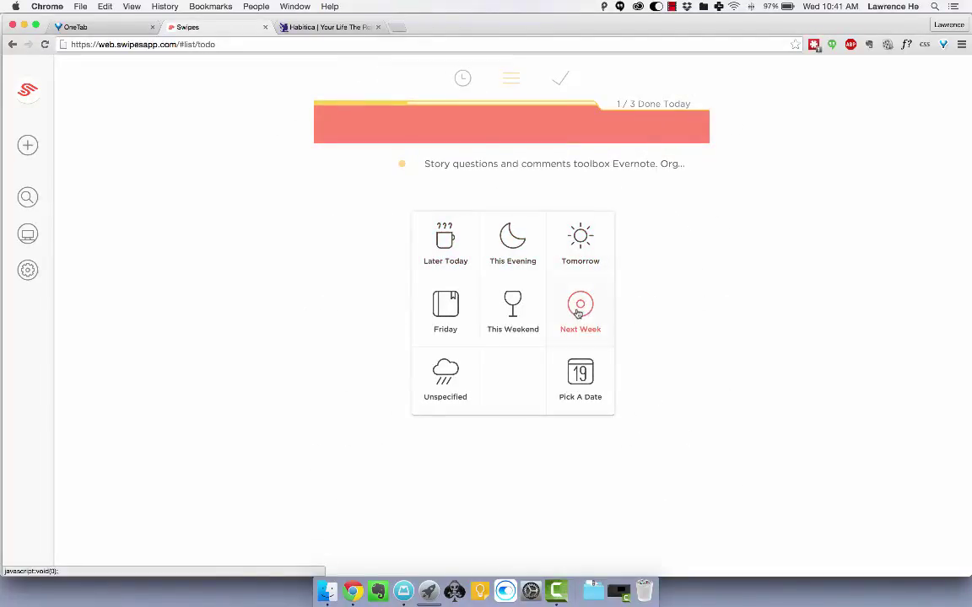
left_click(585, 388)
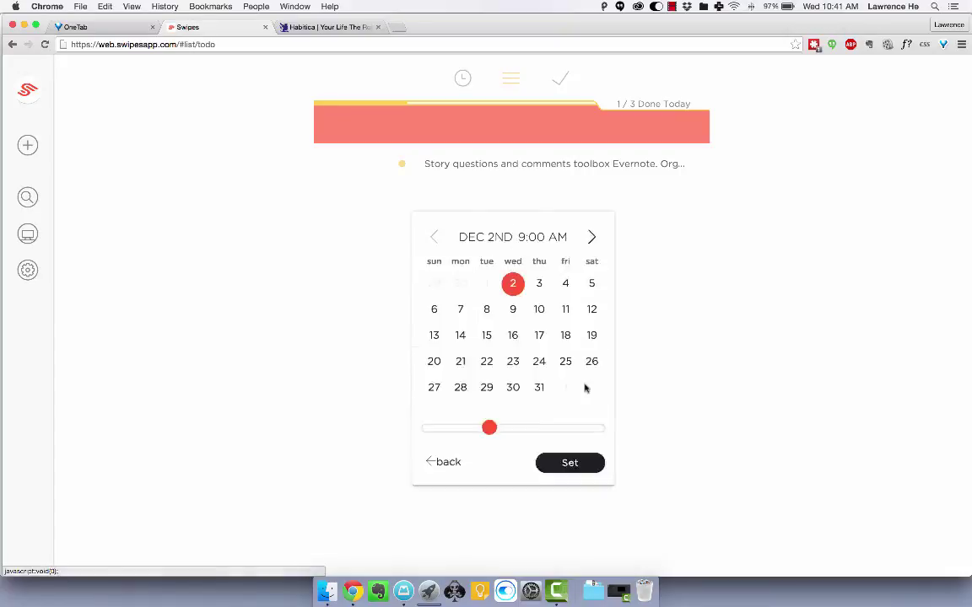
left_click(590, 203)
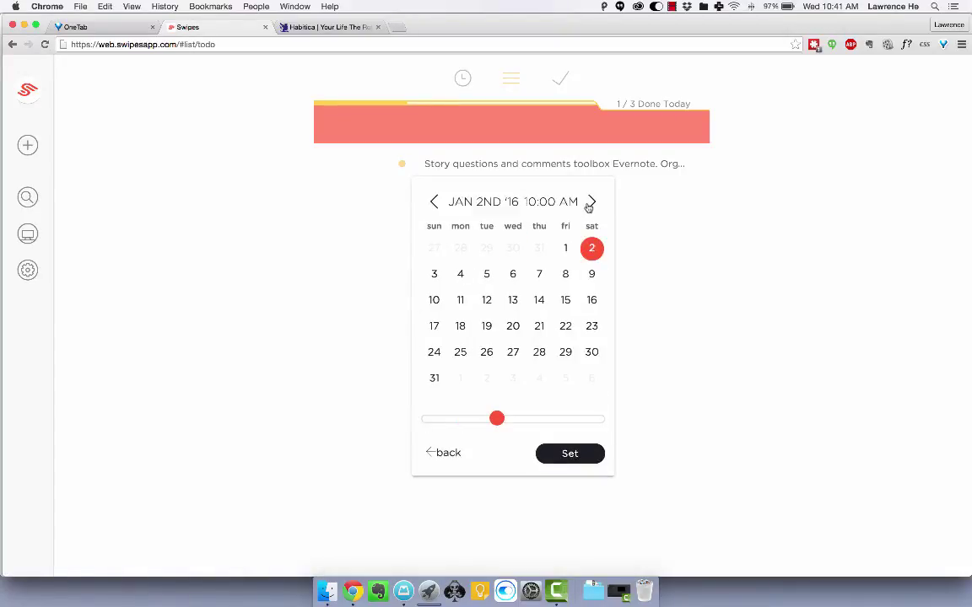
left_click(583, 460)
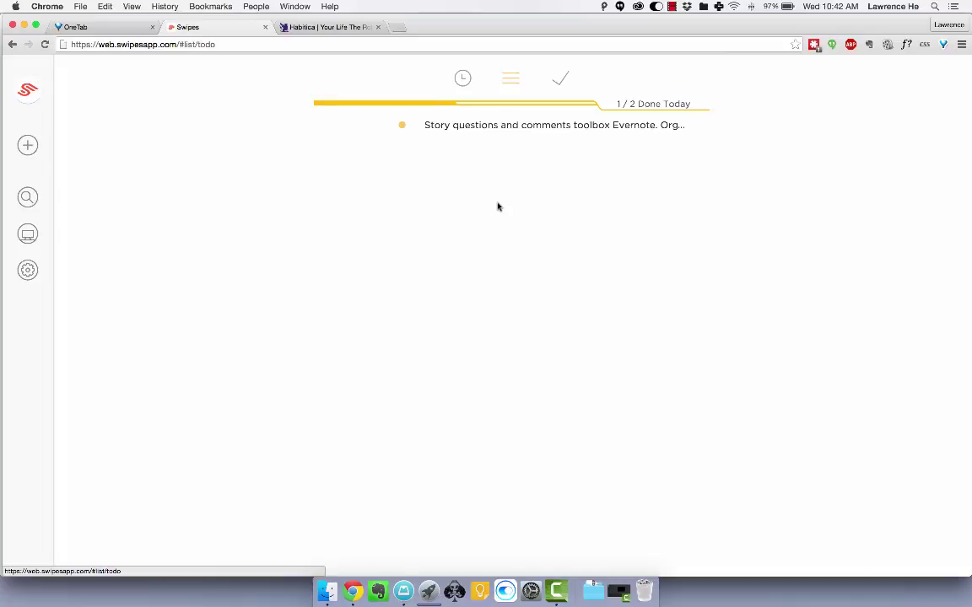
Check the completed tasks, then scroll through the Scheduled list of upcoming tasks
left_click(562, 85)
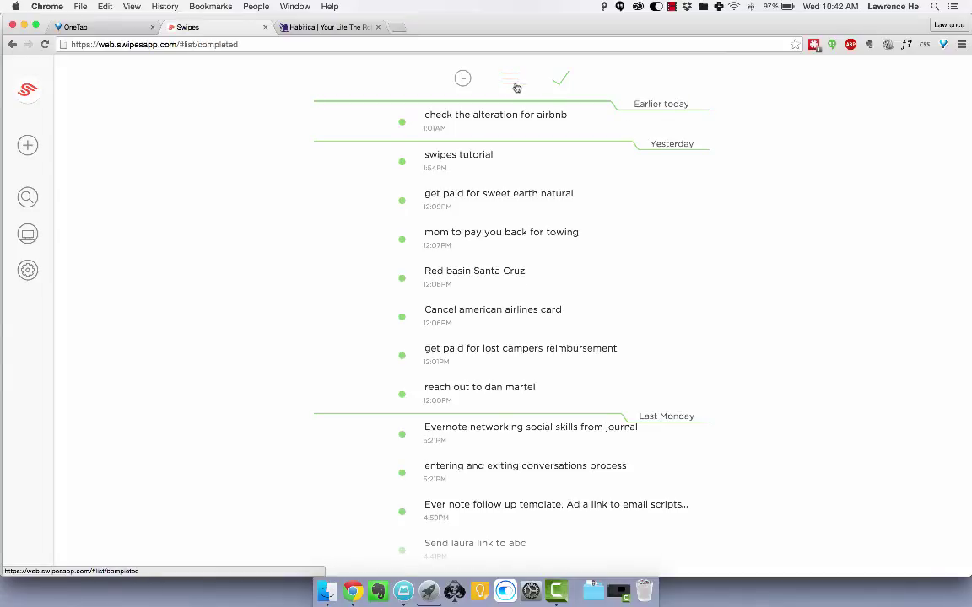
left_click(510, 80)
left_click(463, 81)
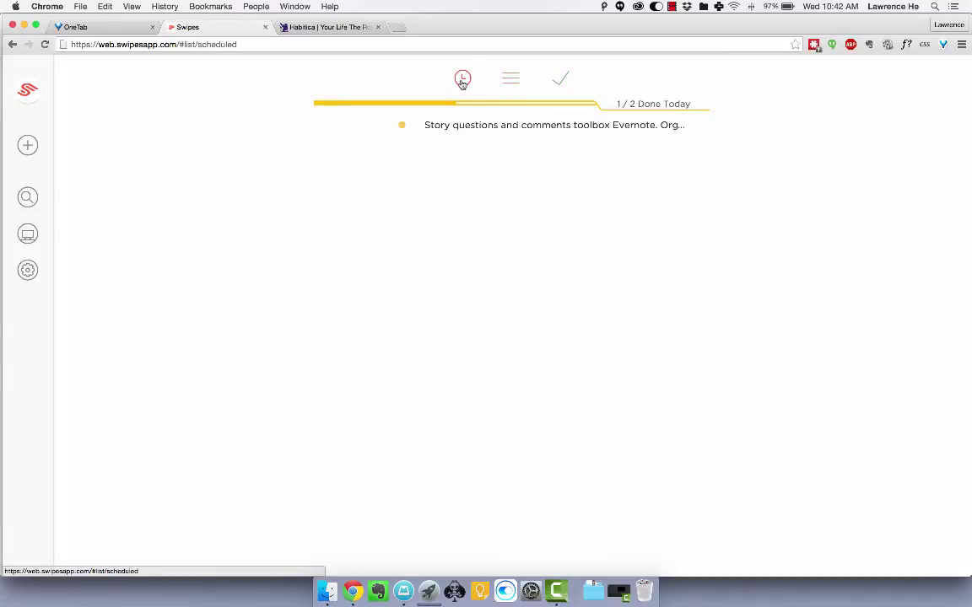
scroll(358, 391, "down", 8)
scroll(358, 390, "down", 2)
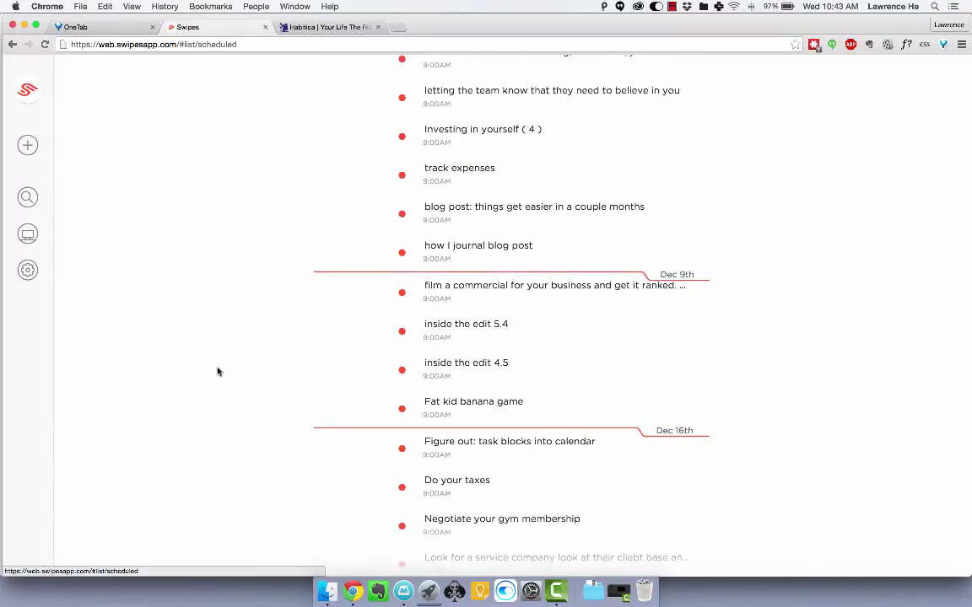
key("Right")
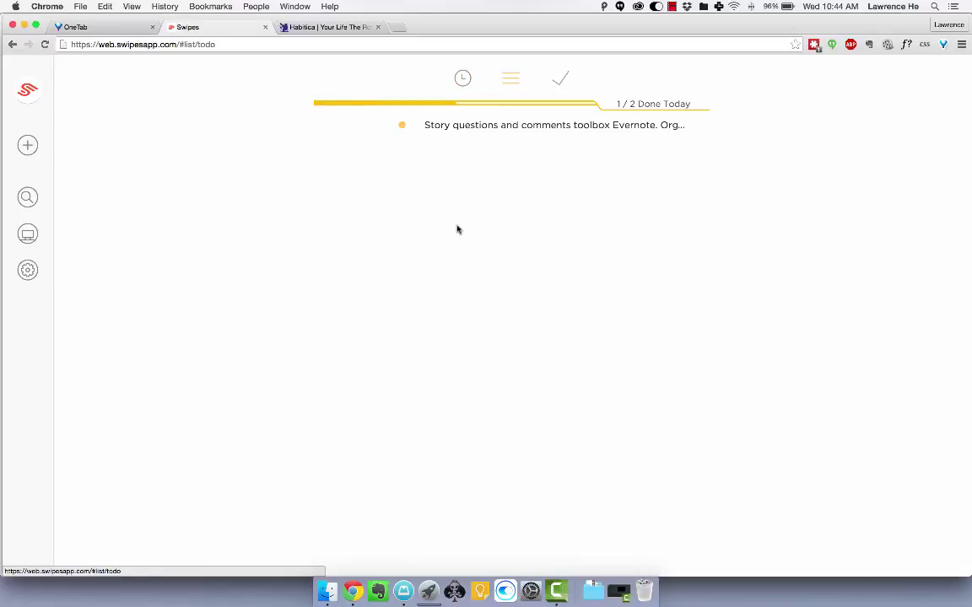
left_click(463, 81)
scroll(382, 266, "down", 10)
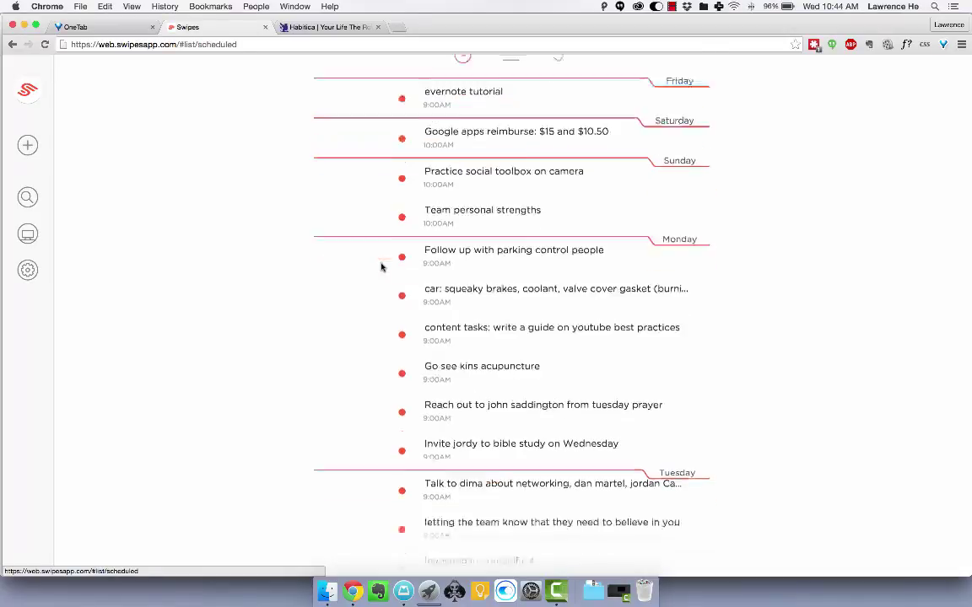
scroll(381, 267, "down", 10)
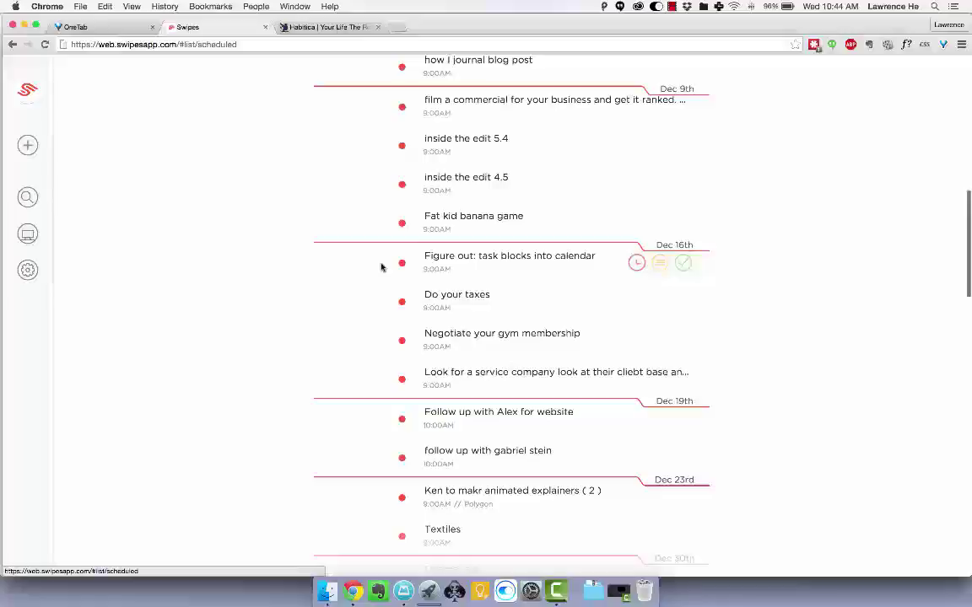
scroll(381, 266, "down", 2)
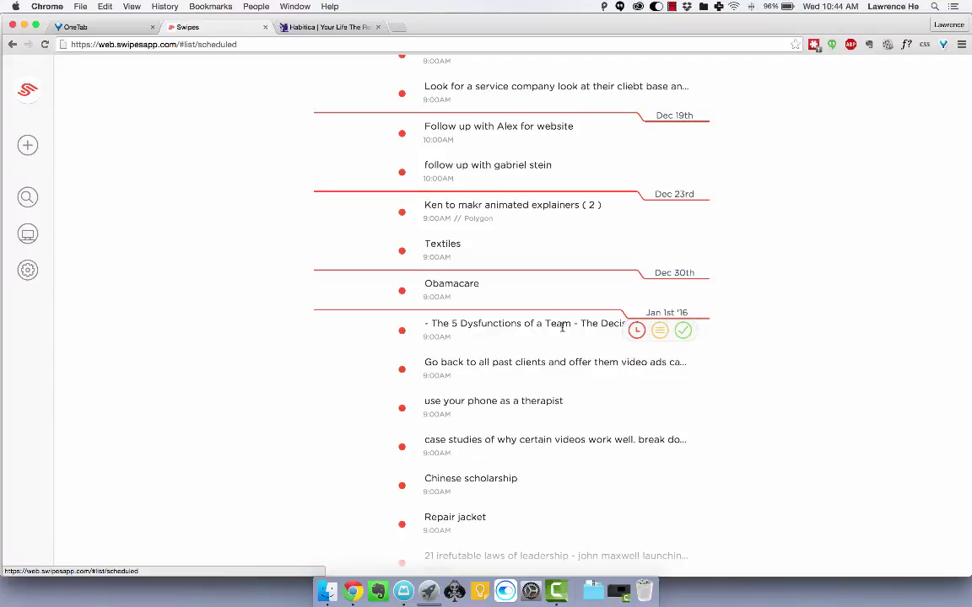
scroll(563, 328, "up", 2)
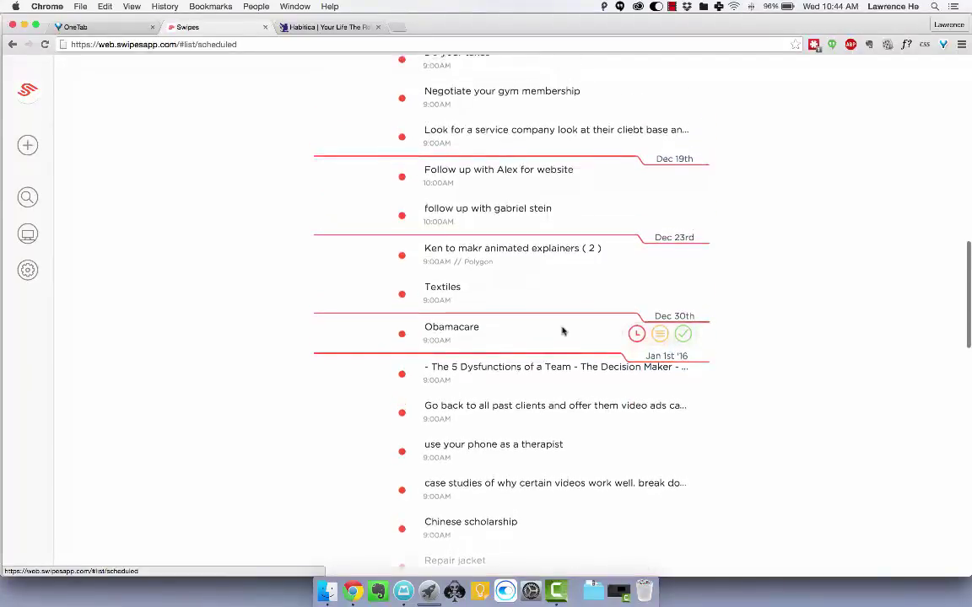
scroll(563, 331, "down", 1)
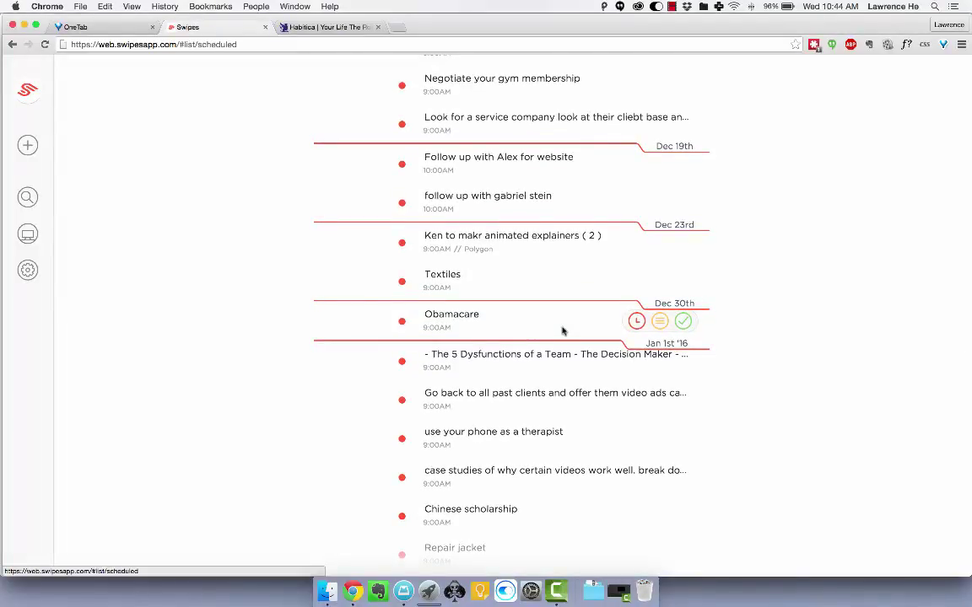
scroll(562, 331, "down", 1)
scroll(563, 330, "up", 1)
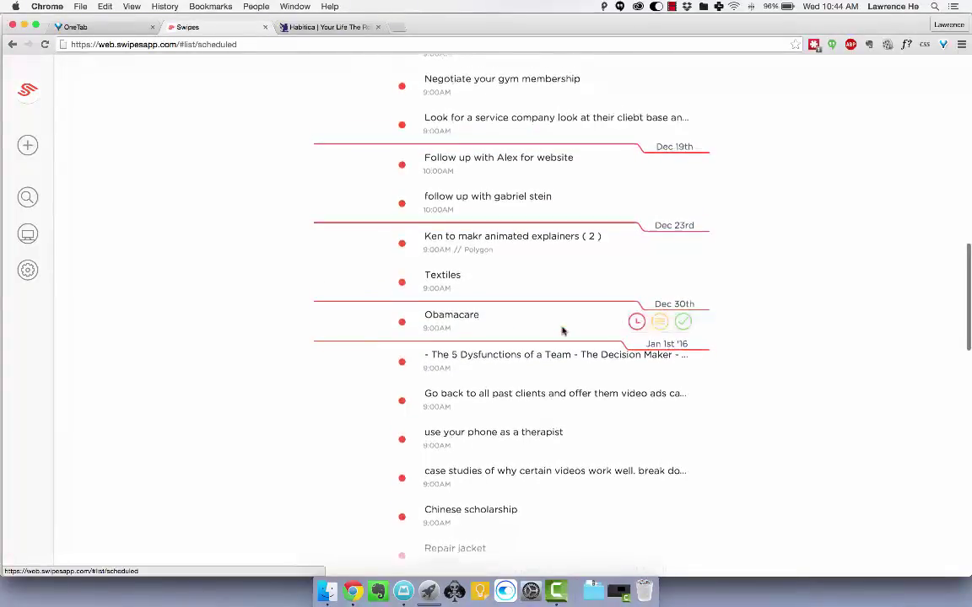
scroll(562, 331, "down", 1)
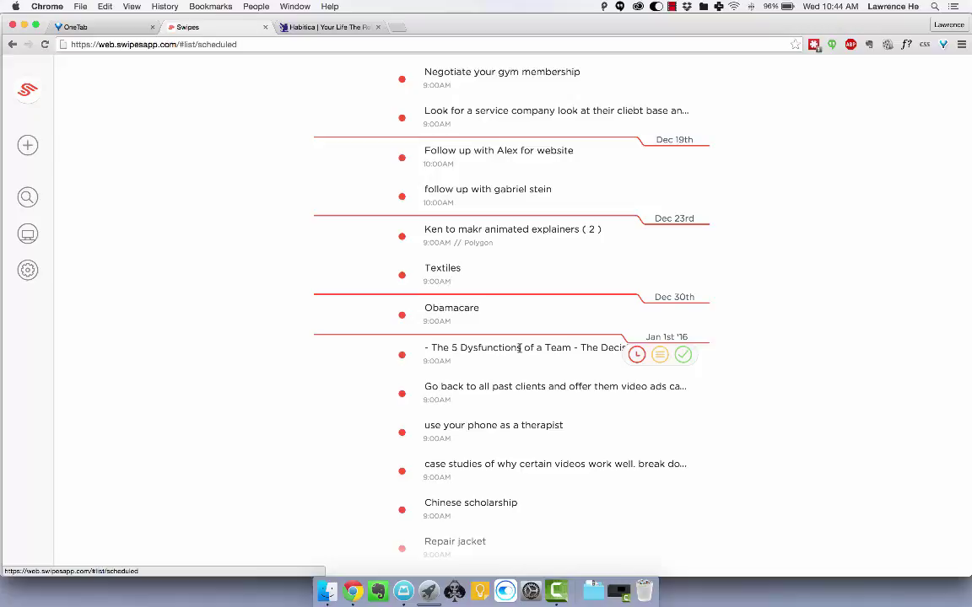
scroll(523, 348, "up", 10)
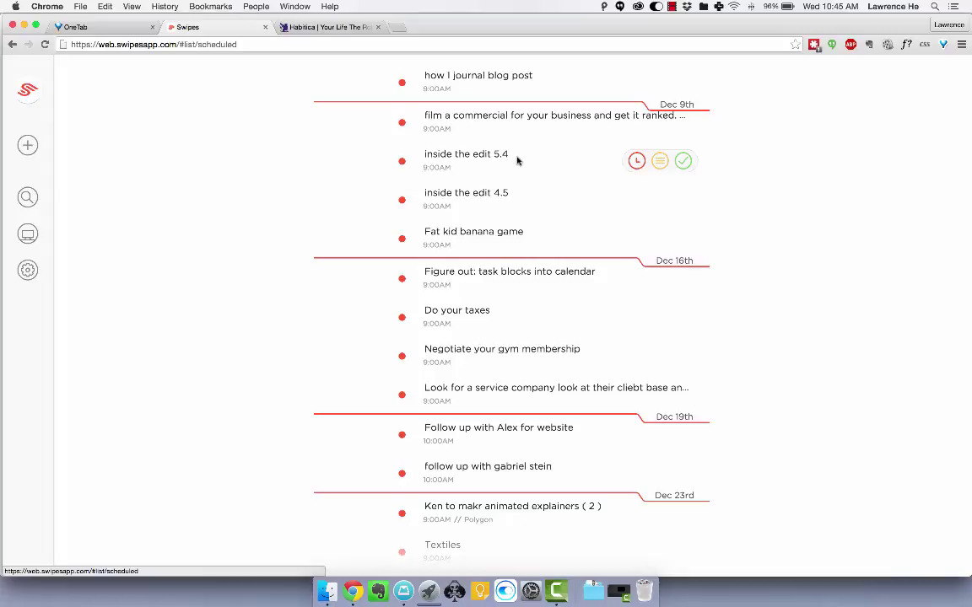
scroll(517, 160, "up", 5)
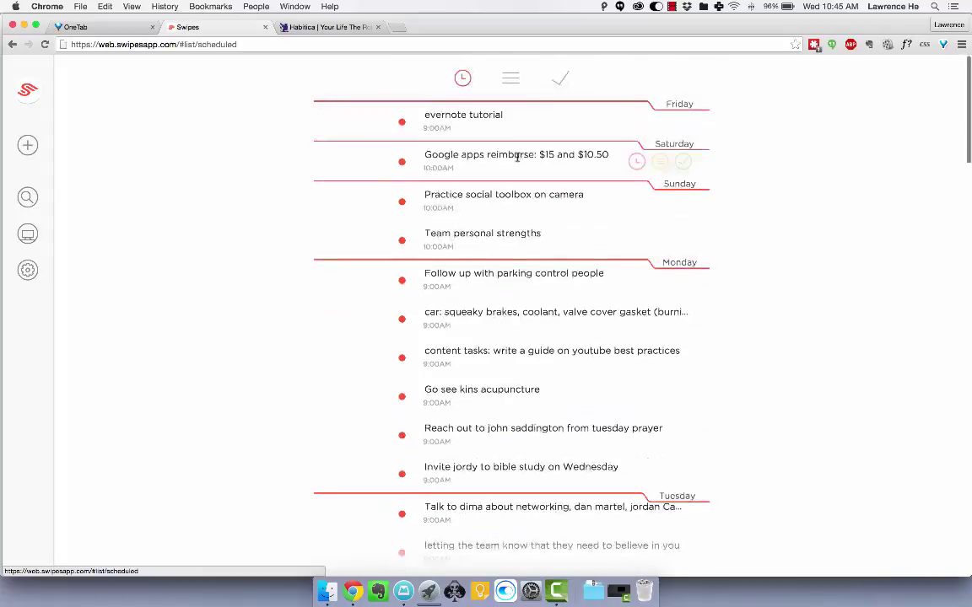
Return to the Today list, peek at Search and Workspaces, then close them
left_click(513, 82)
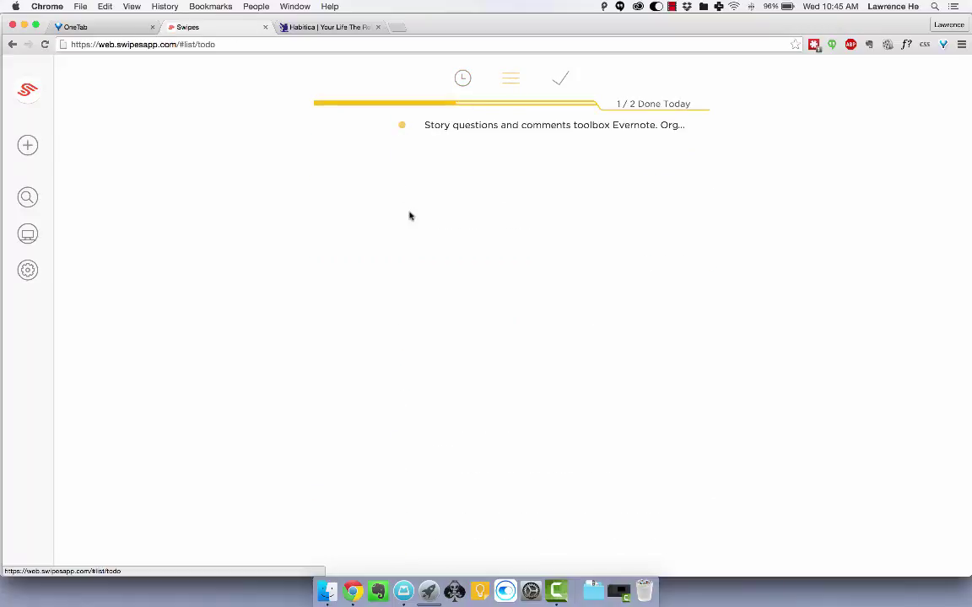
left_click(28, 199)
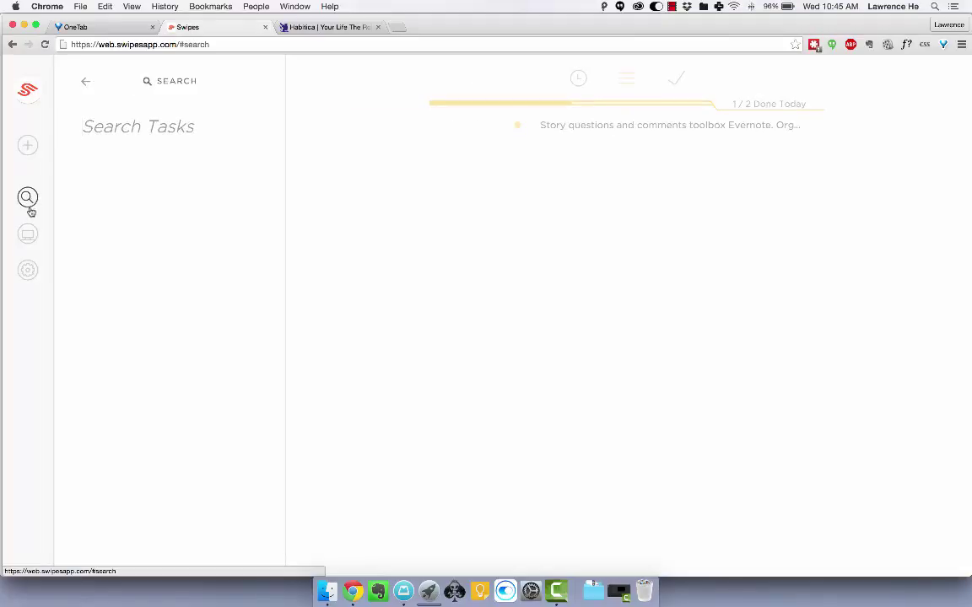
left_click(29, 237)
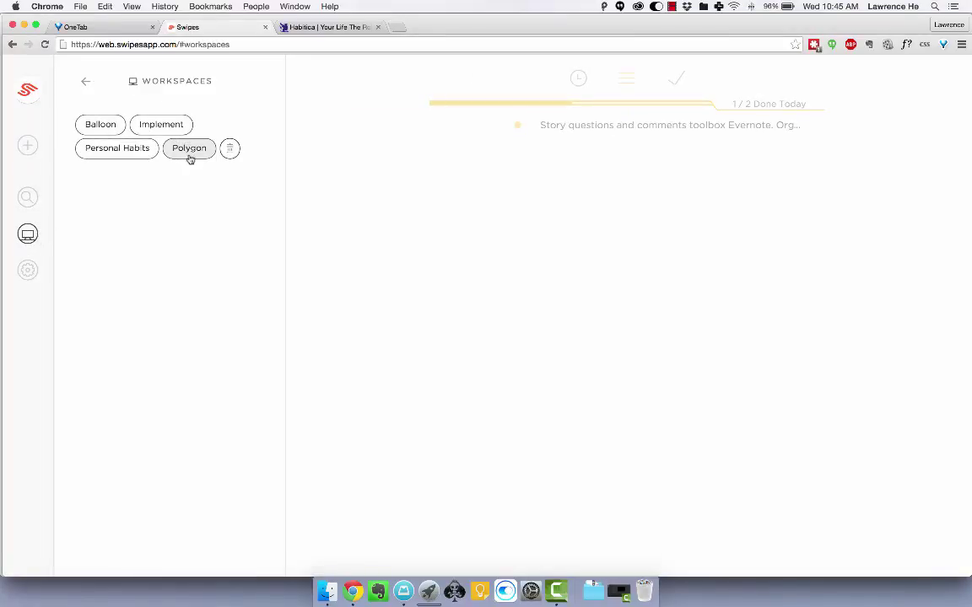
left_click(319, 187)
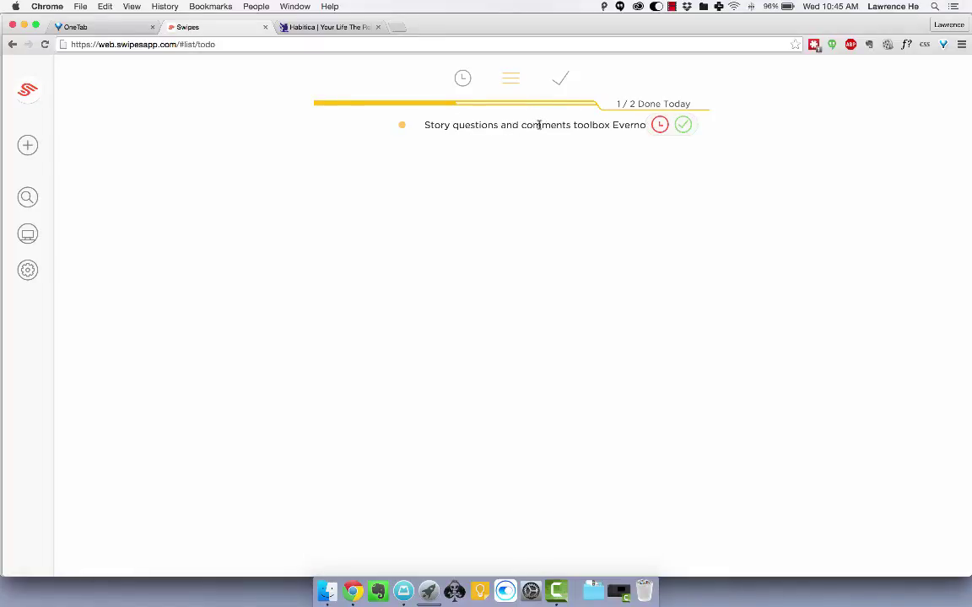
Copy the 'Story questions and comments toolbox Evernote' task title into a new Habitica To-Do
left_click(607, 124)
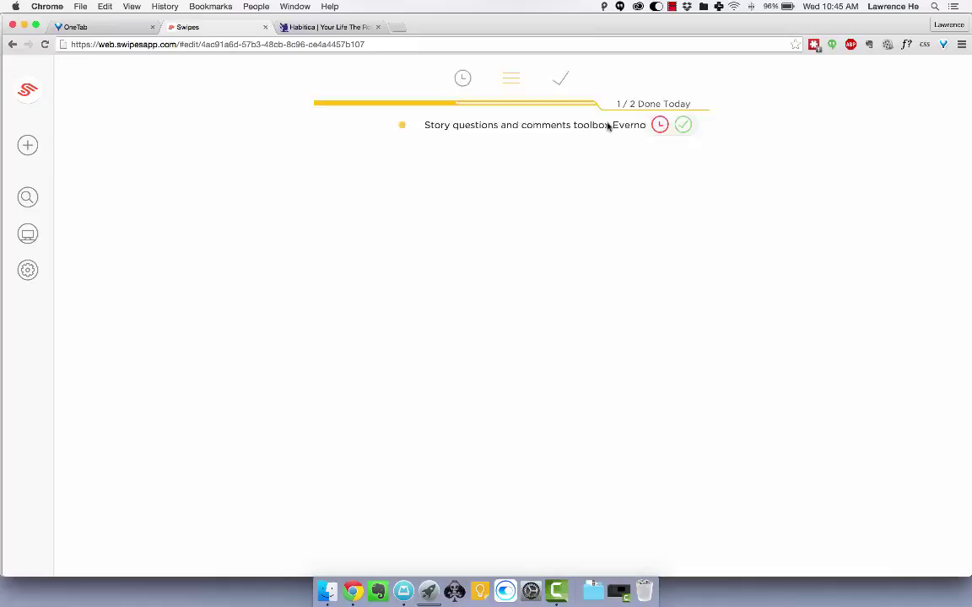
triple_click(558, 148)
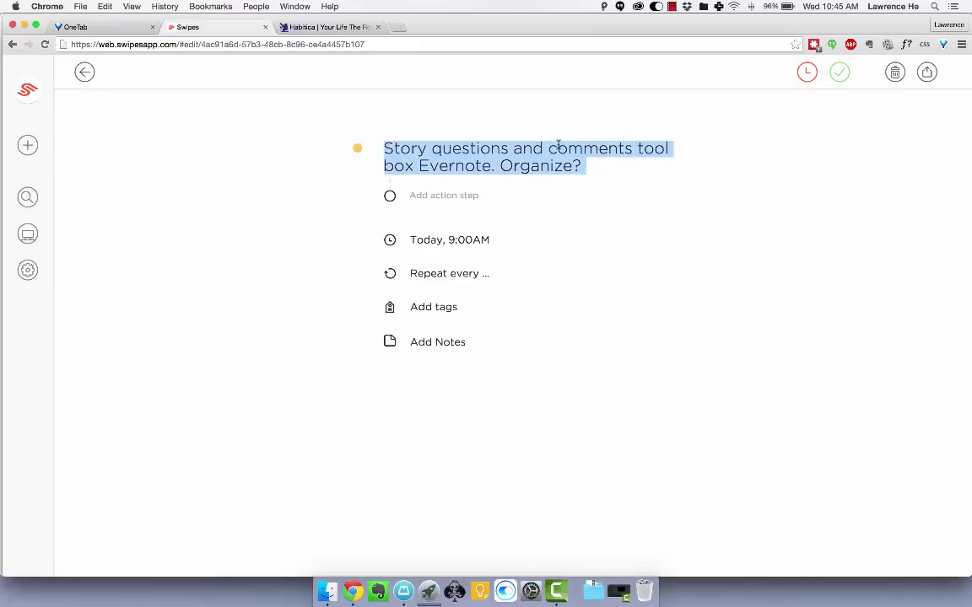
left_click(272, 28)
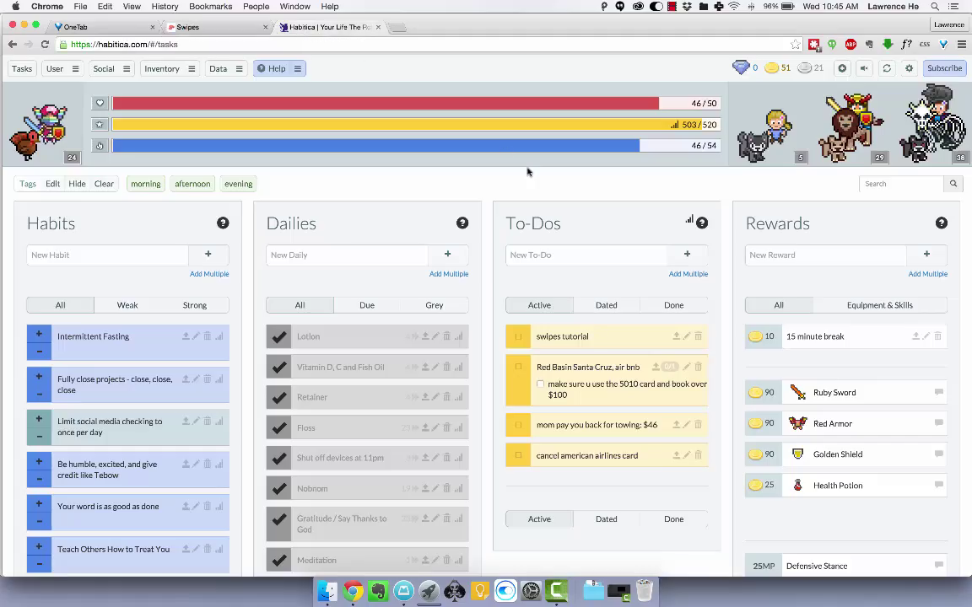
left_click(576, 253)
key("super+v")
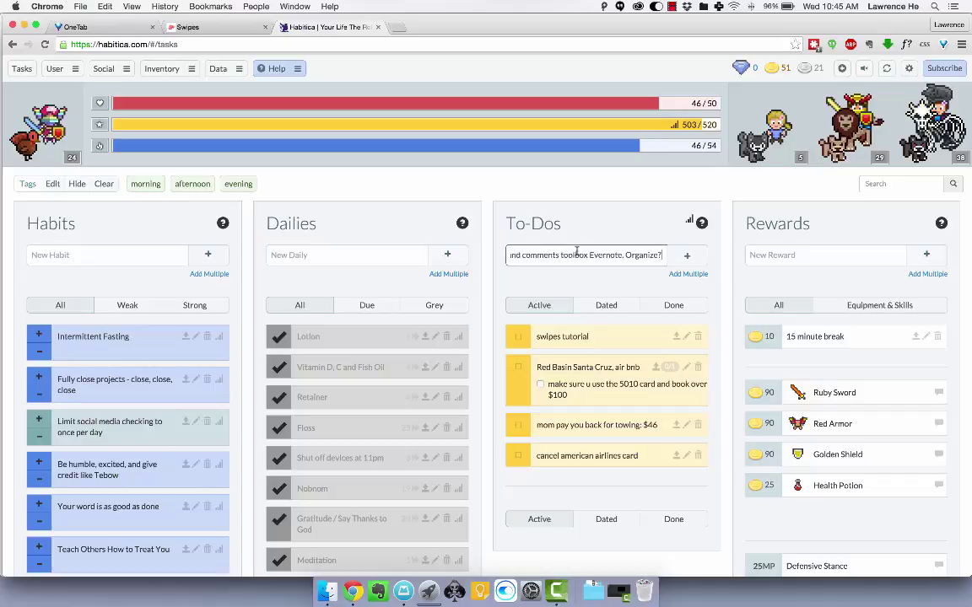
key("Return")
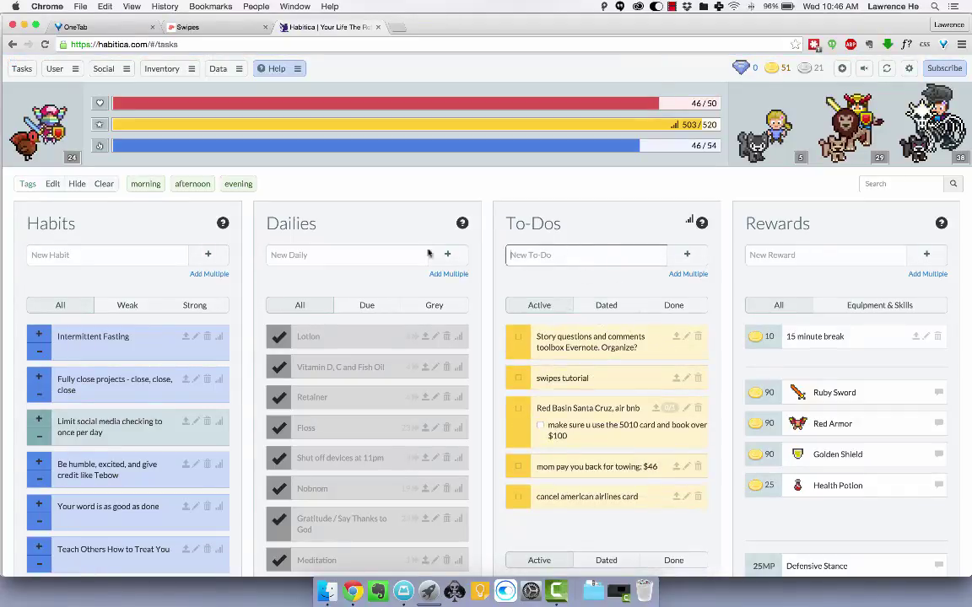
left_click(211, 27)
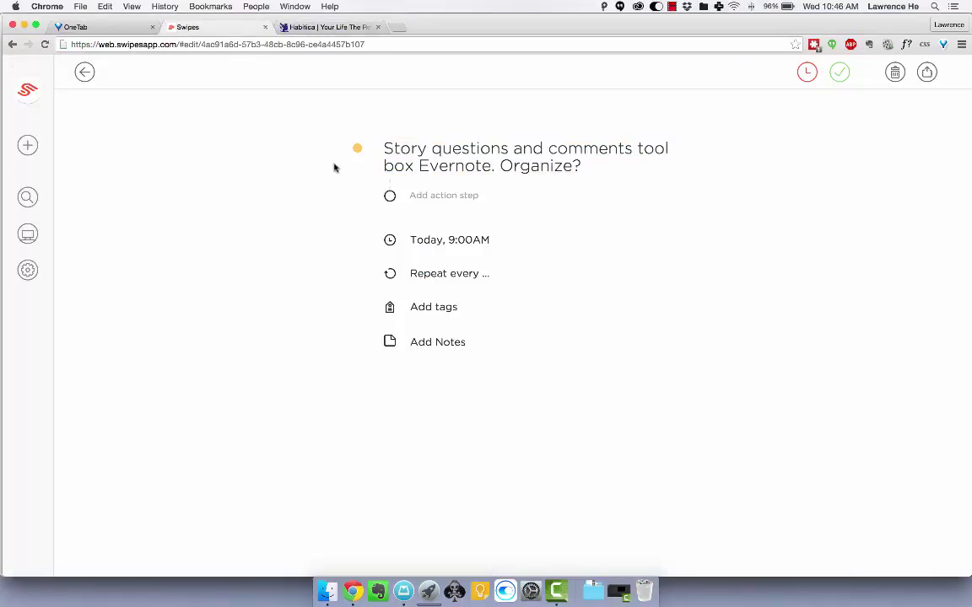
Mark the Story questions task complete and go back to the Today list
left_click(839, 76)
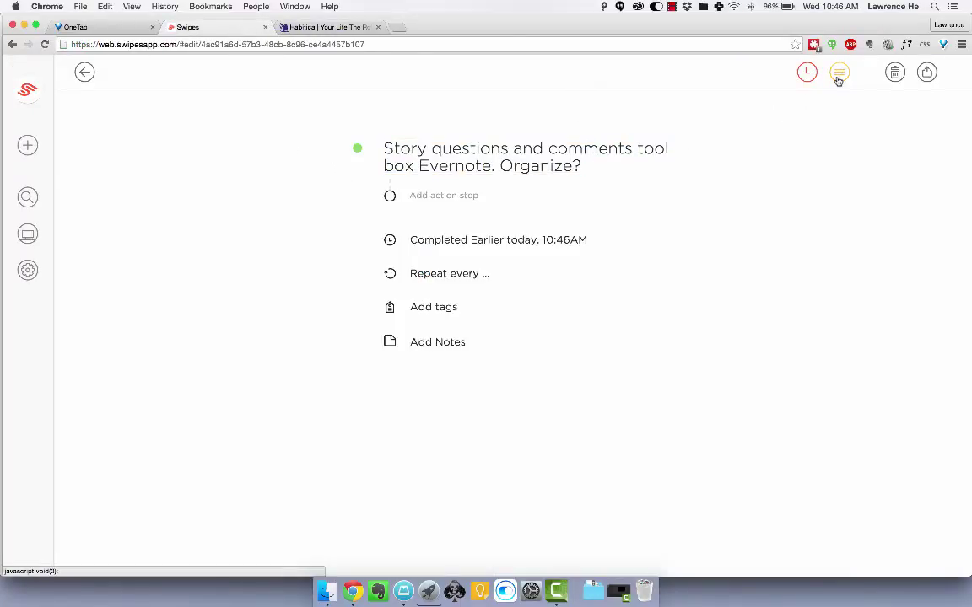
left_click(86, 74)
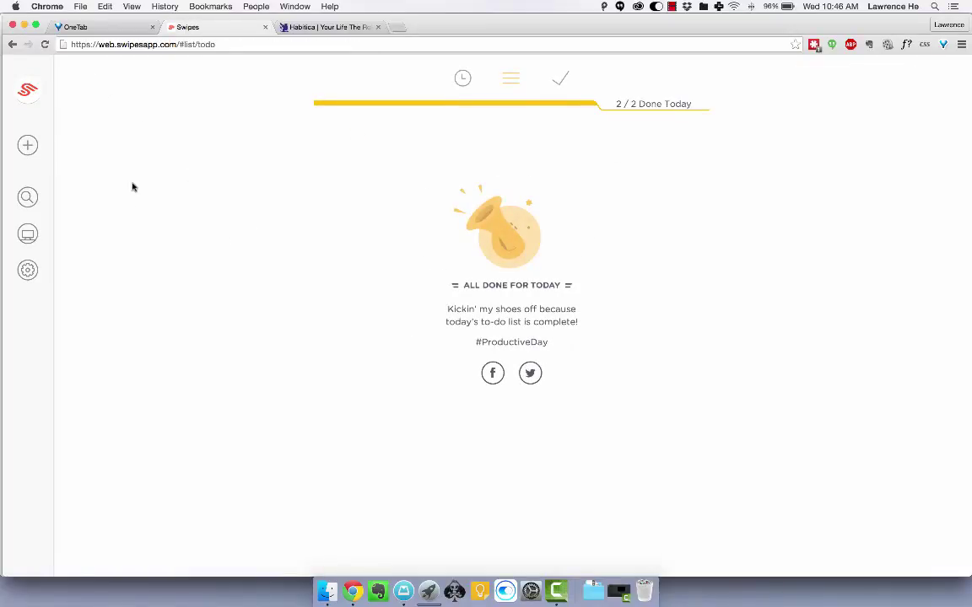